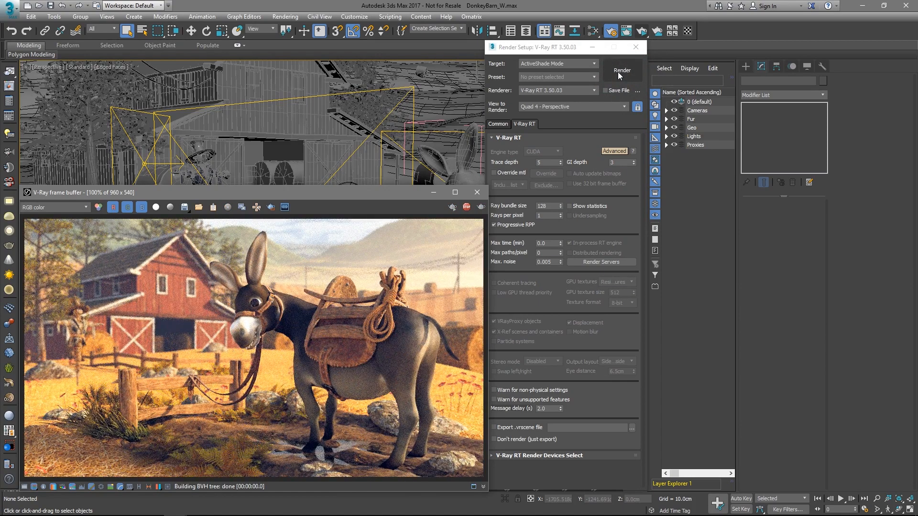
- Close the render settings and add a VRayFur object to the donkey's body mesh
{"action": "left_click", "coordinate": [635, 47]}
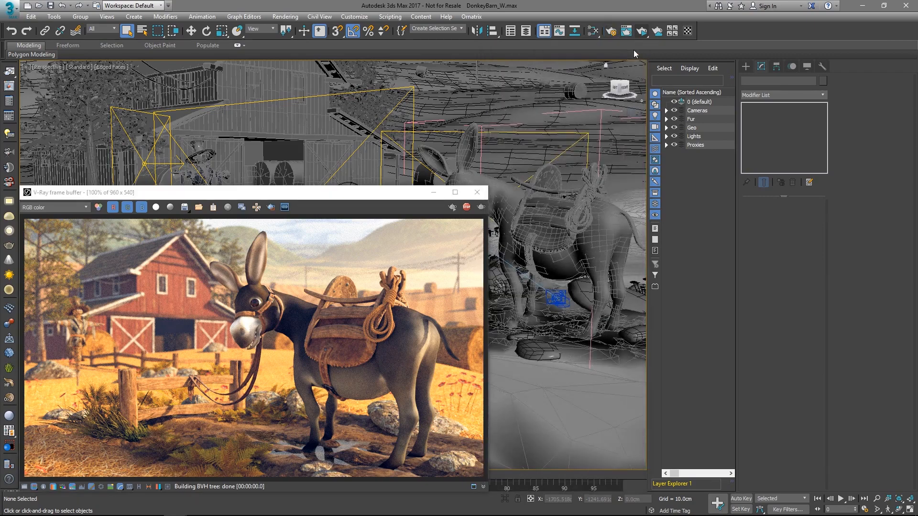
{"action": "left_click", "coordinate": [600, 231]}
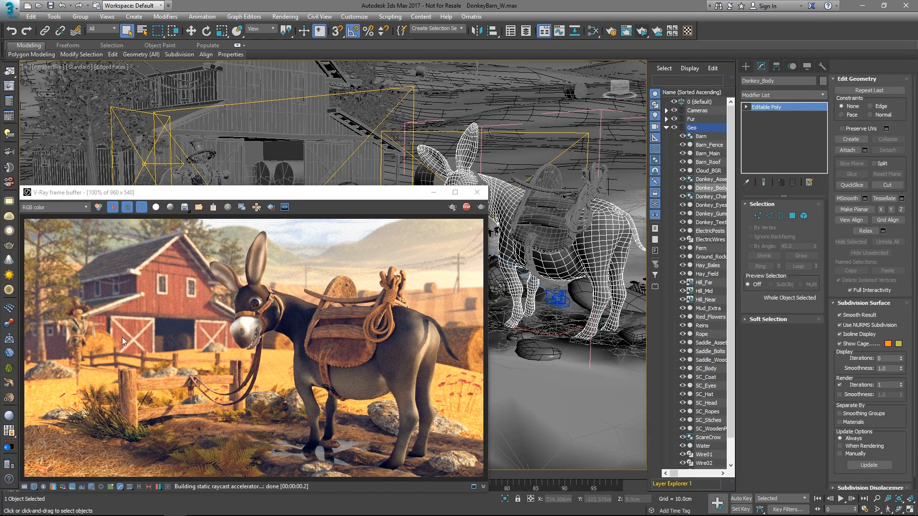
{"action": "left_click", "coordinate": [9, 367]}
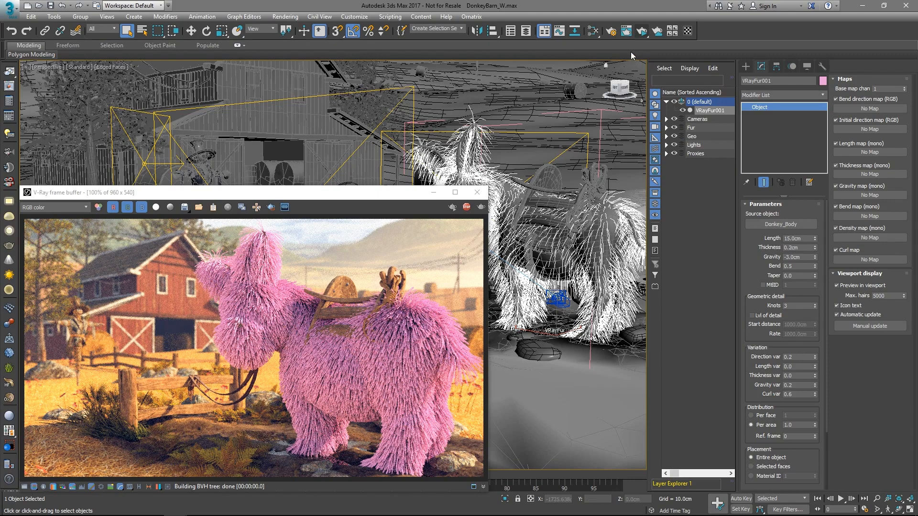
- Assign the Fur(Long) hair material to the new donkey fur and close the material editor
{"action": "left_click", "coordinate": [591, 32]}
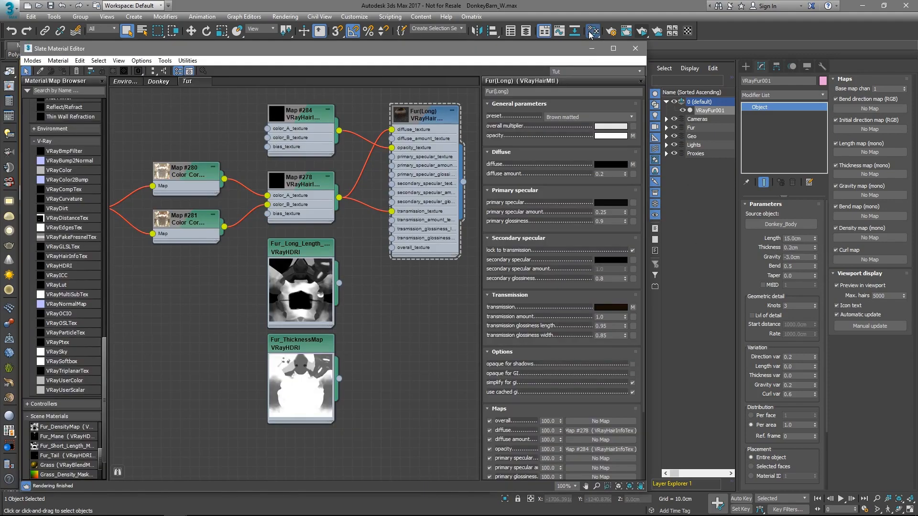
{"action": "right_click", "coordinate": [424, 119]}
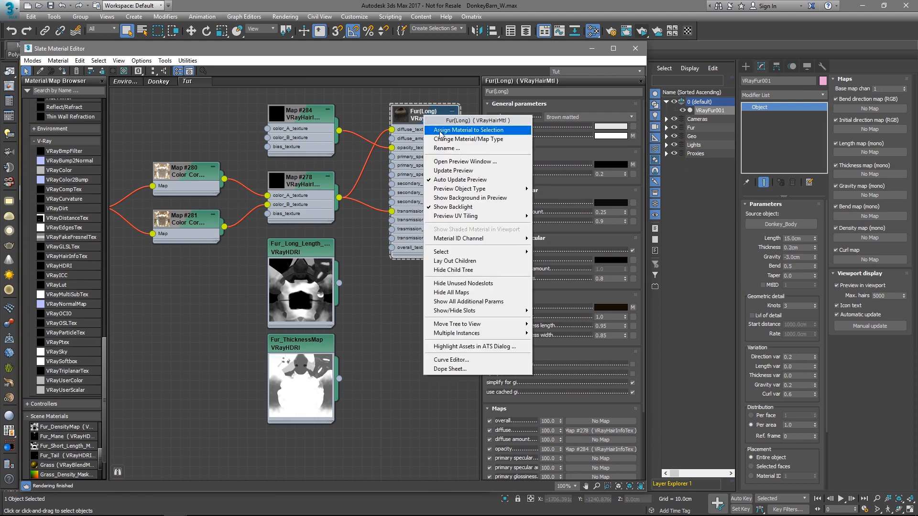
{"action": "left_click", "coordinate": [441, 131]}
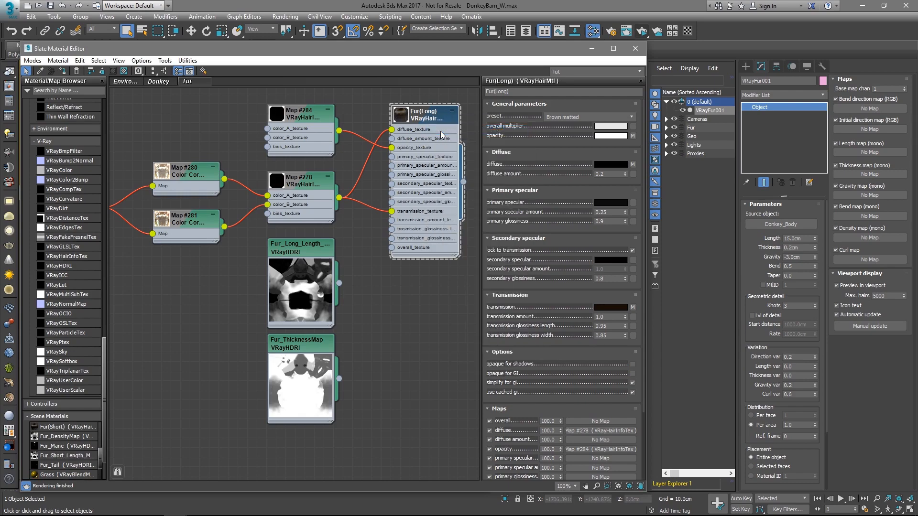
{"action": "left_click", "coordinate": [633, 49]}
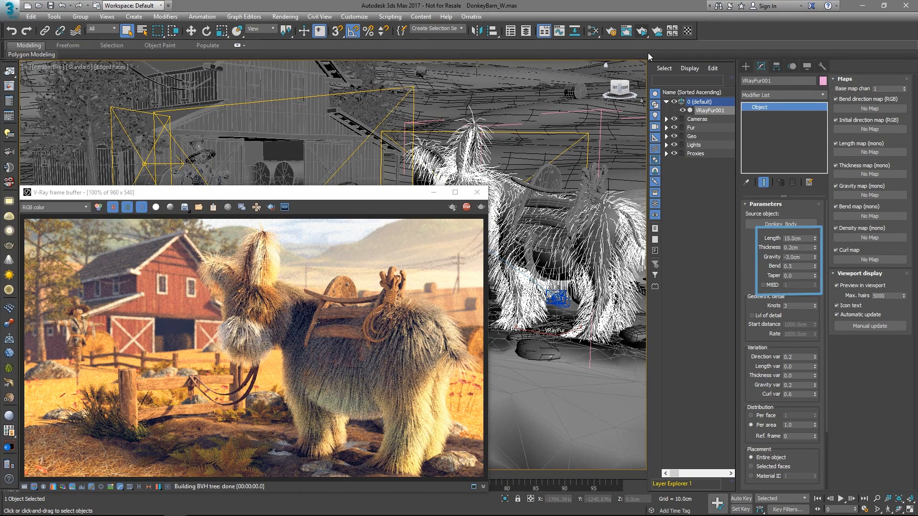
- Restrict rendering to a region around the donkey, and set the fur length to 5 cm and thickness to 0.08 cm
{"action": "left_click", "coordinate": [271, 208]}
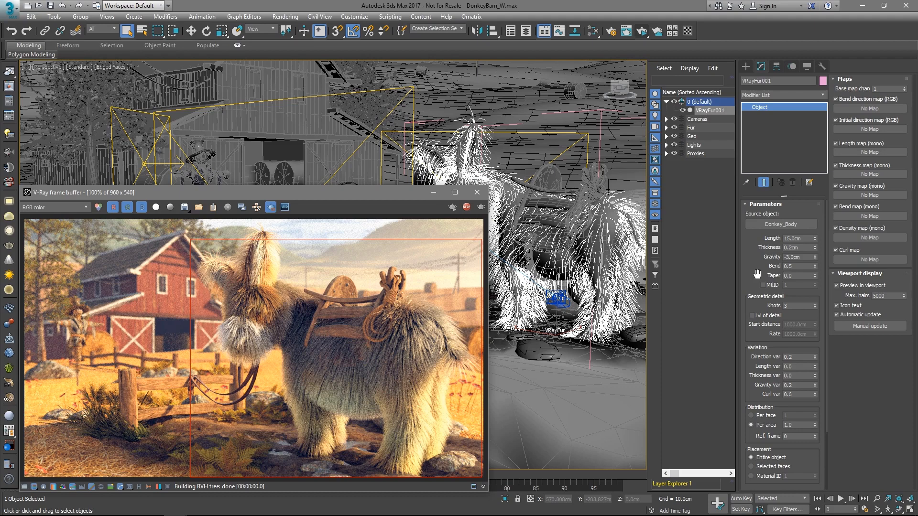
{"action": "left_click", "coordinate": [801, 238]}
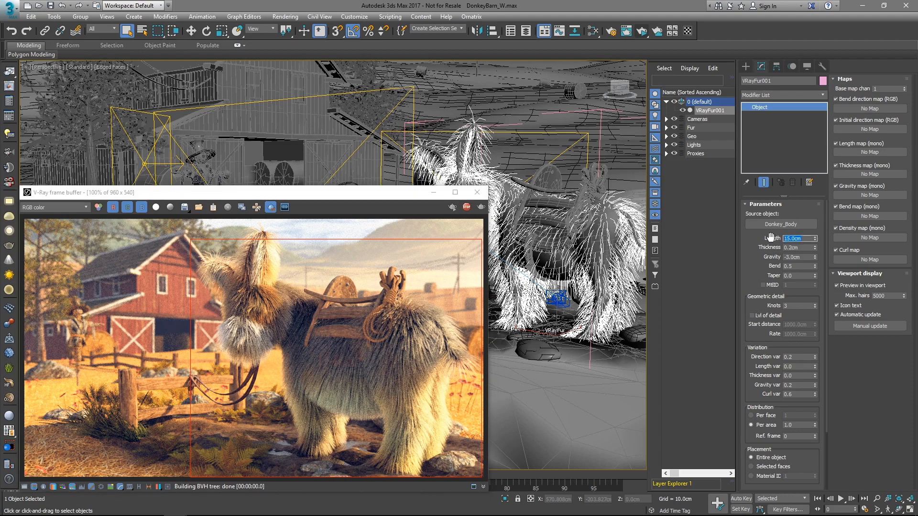
{"action": "type", "text": "5"}
{"action": "key", "text": "Return"}
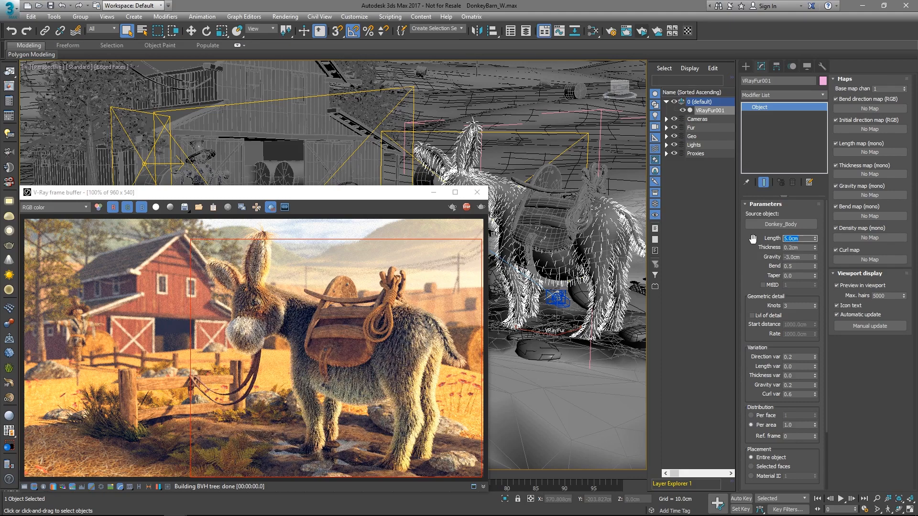
{"action": "key", "text": "Tab"}
{"action": "type", "text": ".08"}
{"action": "key", "text": "Return"}
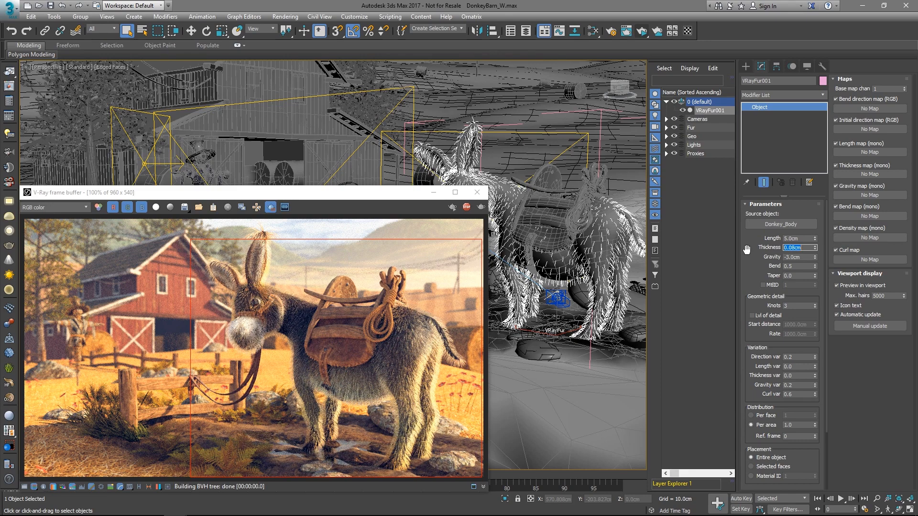
- Set the donkey fur's taper to 0.9
{"action": "key", "text": "Tab"}
{"action": "key", "text": "Tab"}
{"action": "key", "text": "Tab"}
{"action": "type", "text": ".9"}
{"action": "key", "text": "Return"}
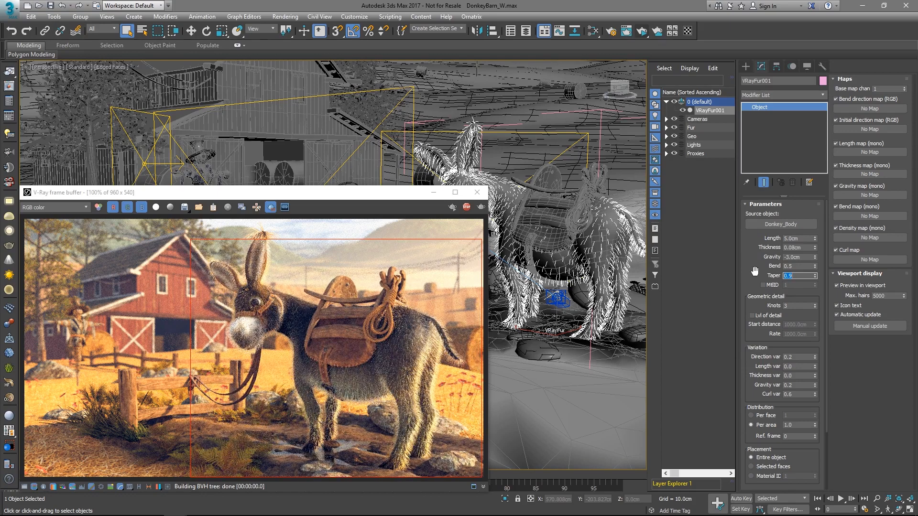
- Set the donkey fur's length variation to 0.6
{"action": "scroll", "coordinate": [752, 337], "scroll_direction": "down", "scroll_amount": 1}
{"action": "scroll", "coordinate": [753, 338], "scroll_direction": "down", "scroll_amount": 1}
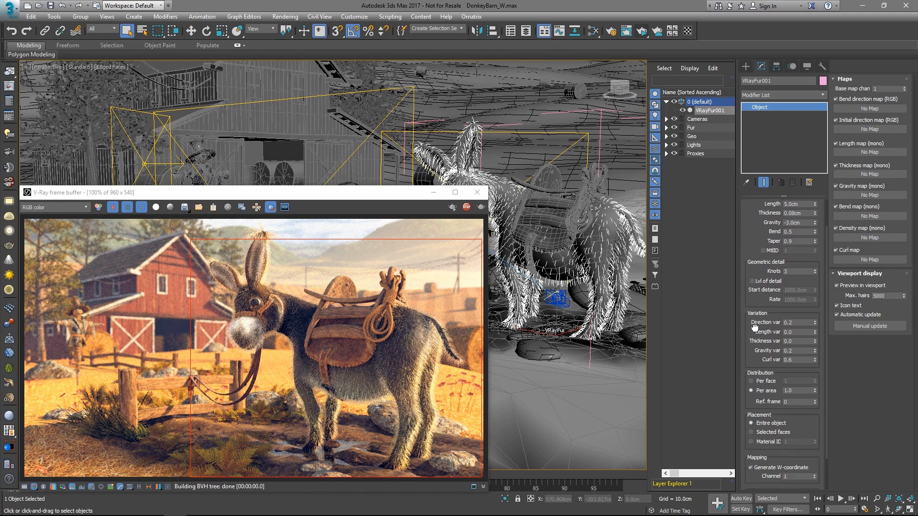
{"action": "left_click", "coordinate": [798, 331]}
{"action": "type", "text": ".6"}
{"action": "key", "text": "Return"}
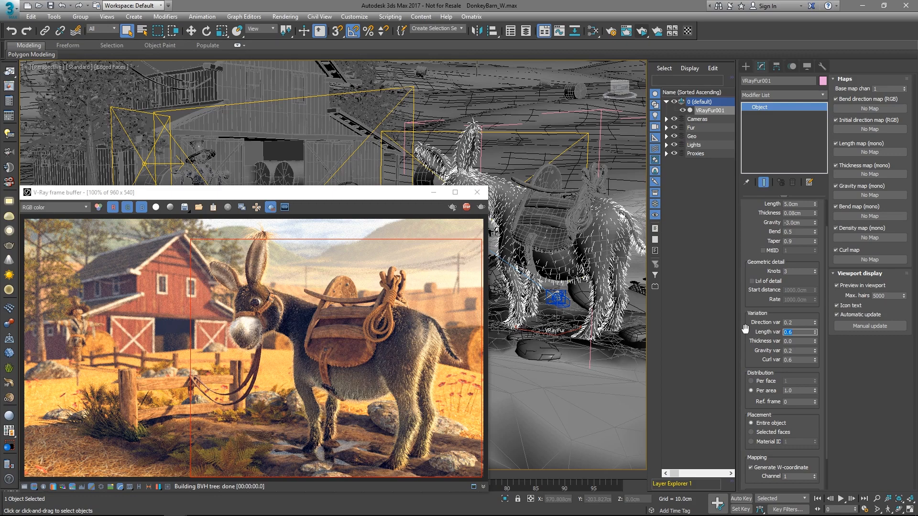
- Try a per-face fur distribution of 5, and settle on a per-area distribution of 3.0
{"action": "left_click", "coordinate": [750, 381]}
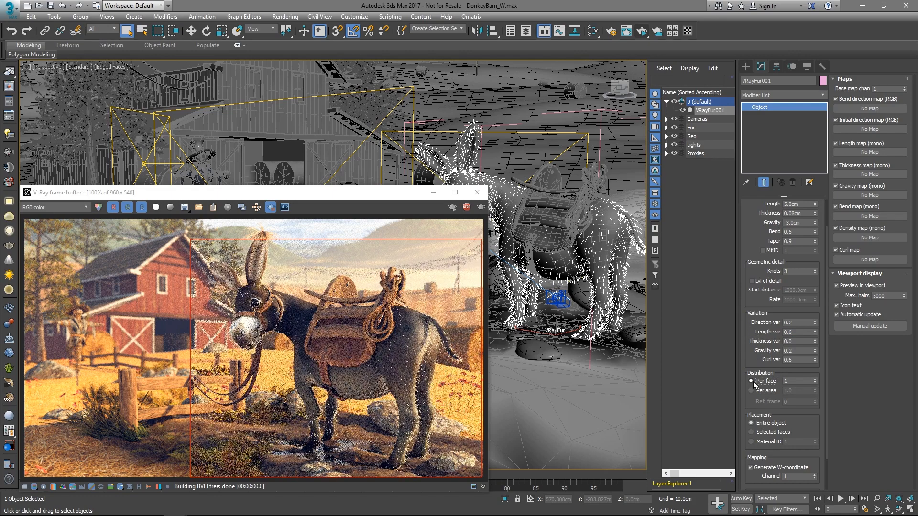
{"action": "left_click", "coordinate": [784, 381]}
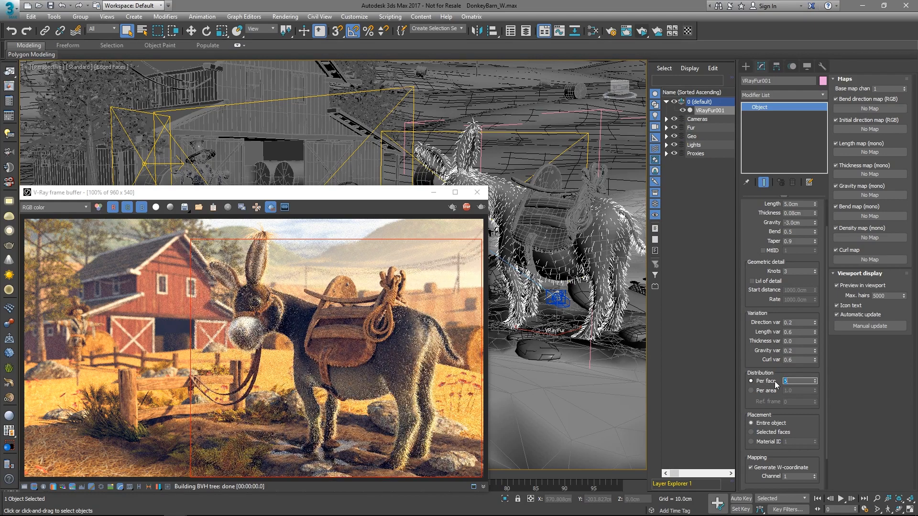
{"action": "left_click", "coordinate": [776, 390]}
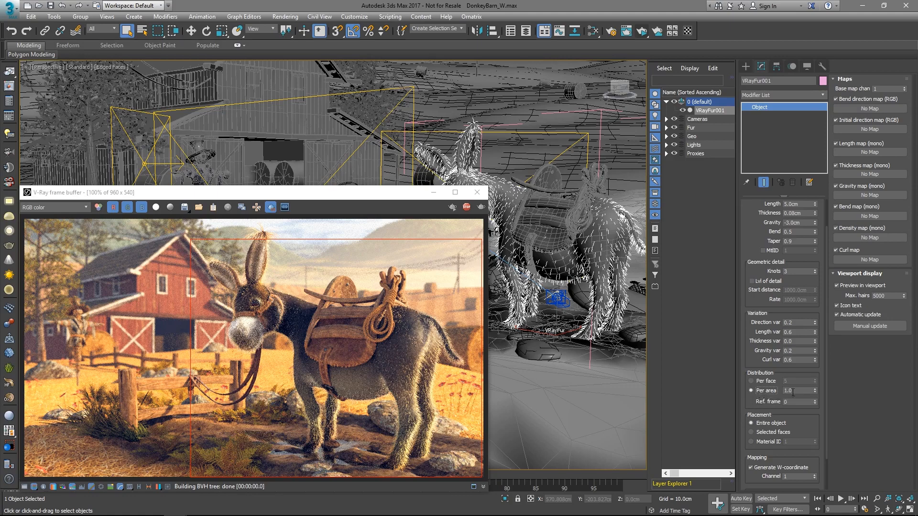
{"action": "type", "text": "3"}
{"action": "key", "text": "Return"}
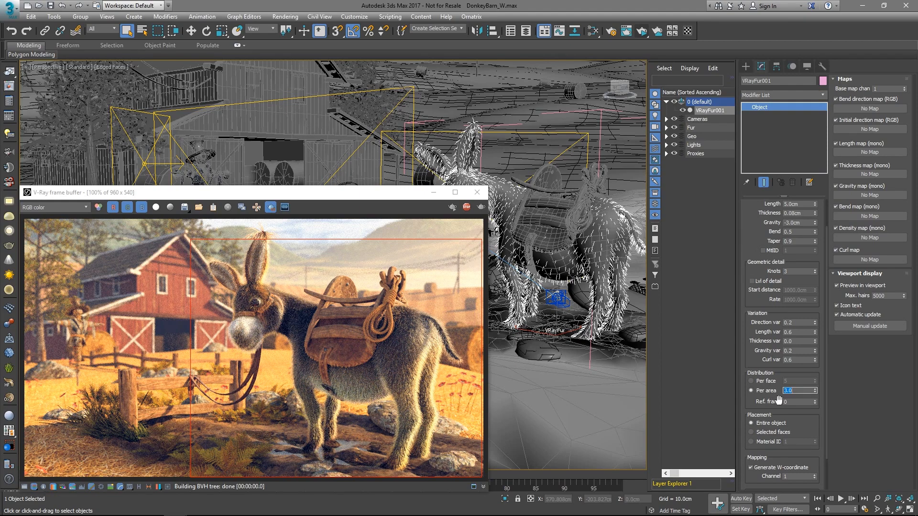
- Enable curl on the donkey fur, keeping the default curl radius and number of curls
{"action": "left_click_drag", "start_coordinate": [796, 416], "coordinate": [800, 380]}
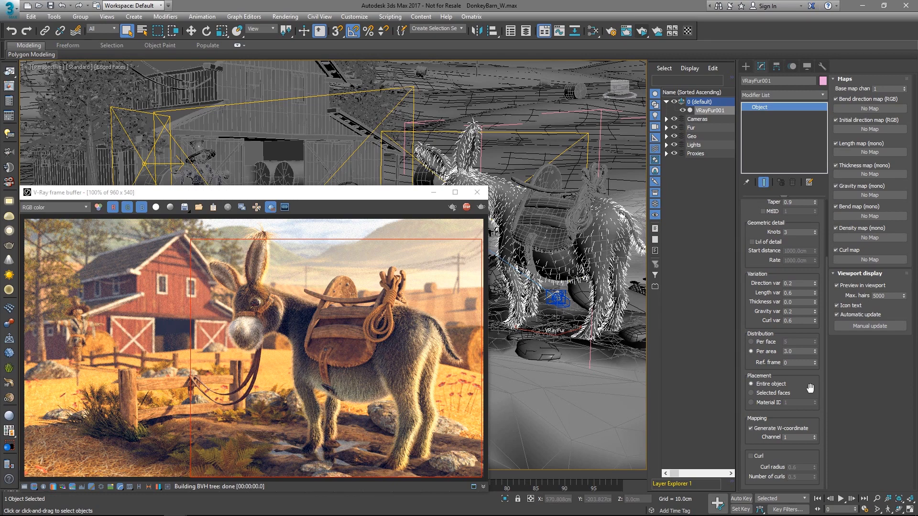
{"action": "left_click", "coordinate": [755, 456]}
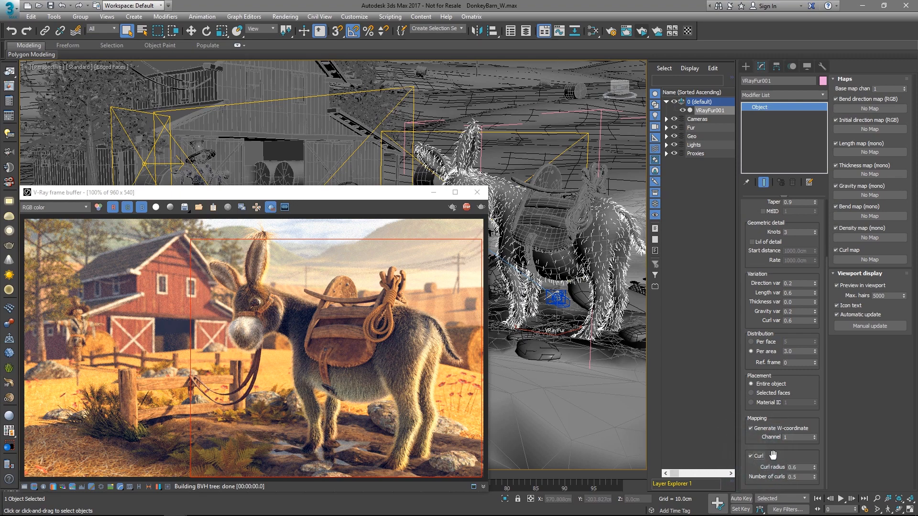
{"action": "left_click", "coordinate": [789, 468]}
{"action": "key", "text": "Tab"}
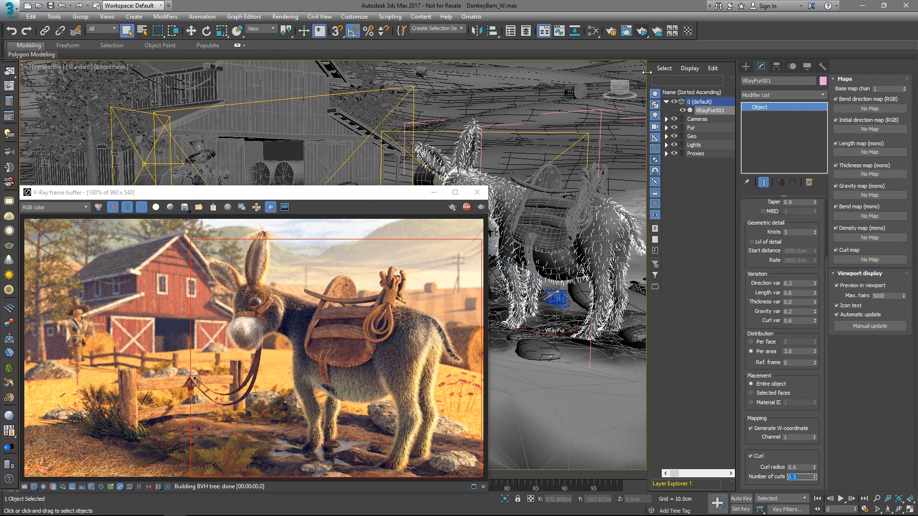
- Examine the full-size image of the Fur_Long_Length_Map texture in the material editor
{"action": "left_click", "coordinate": [592, 32]}
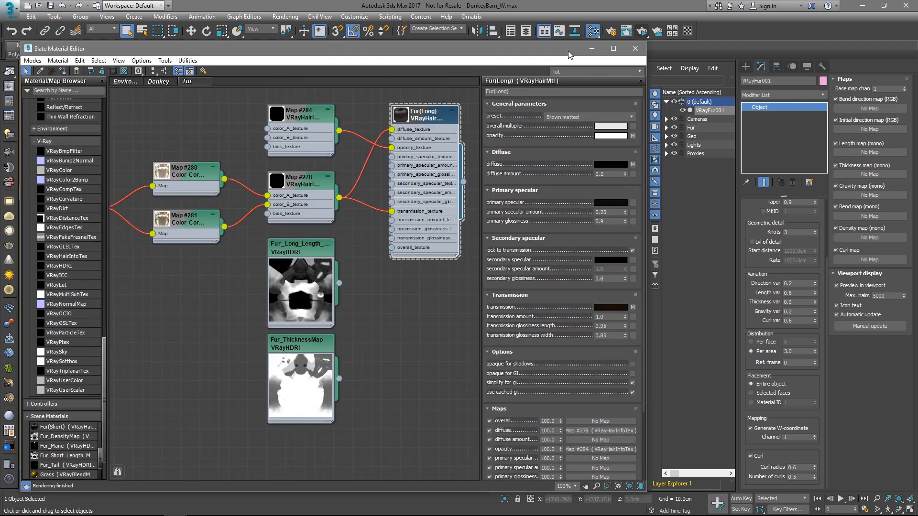
{"action": "double_click", "coordinate": [306, 248]}
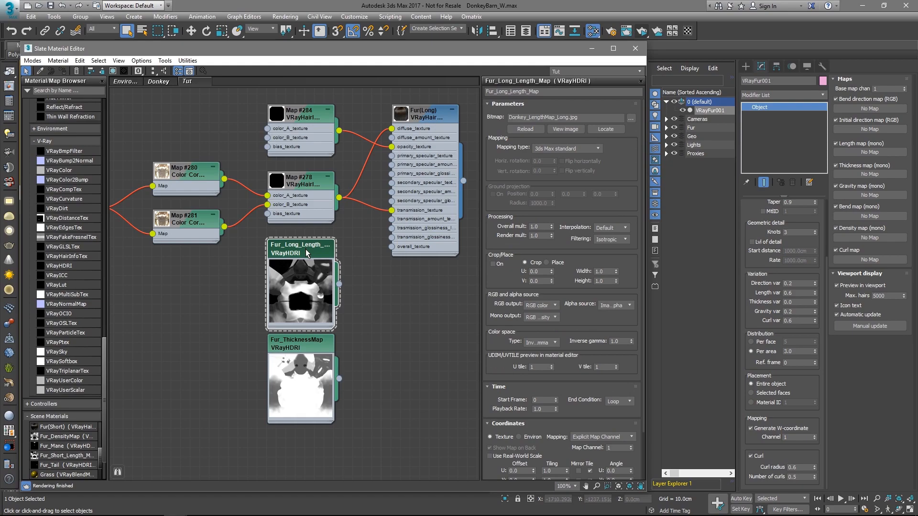
{"action": "left_click", "coordinate": [564, 129]}
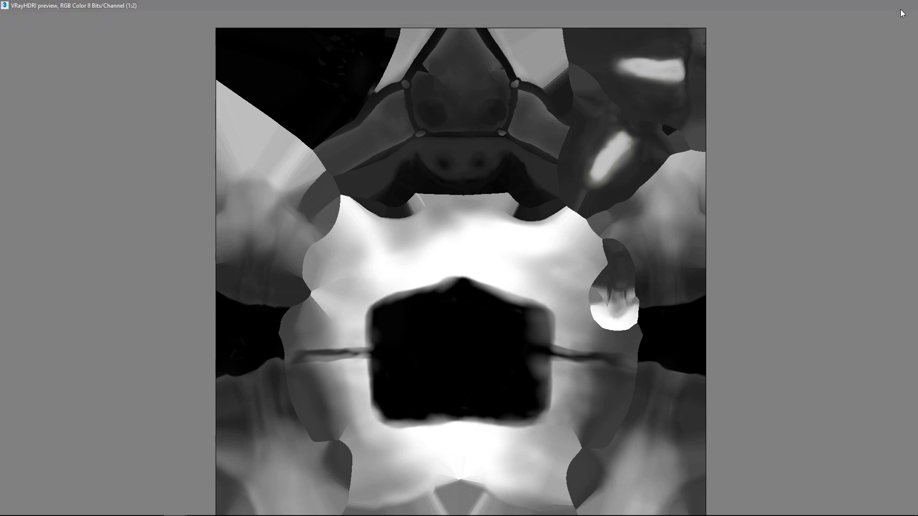
{"action": "left_click", "coordinate": [907, 5]}
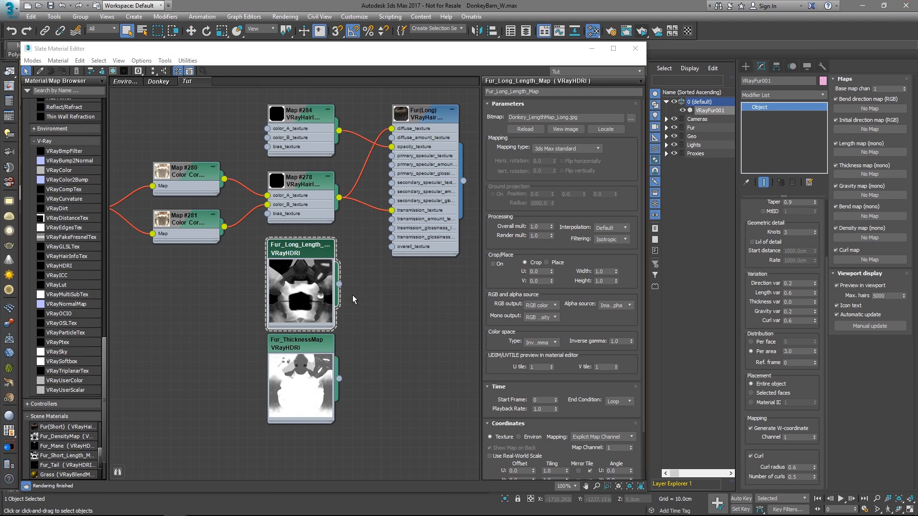
- Connect the Fur_Long_Length_Map to the fur's length map and Fur_ThicknessMap to its thickness map, and close the material editor
{"action": "left_click_drag", "start_coordinate": [338, 283], "coordinate": [862, 154]}
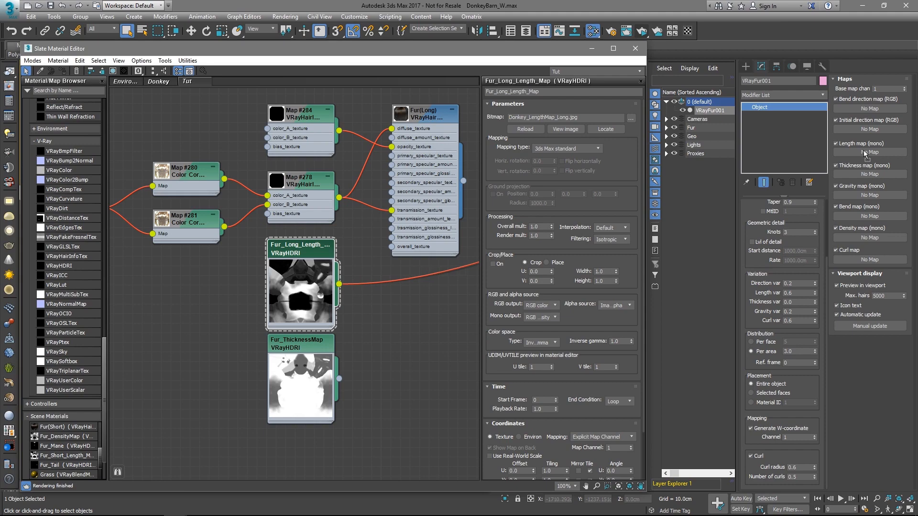
{"action": "left_click", "coordinate": [449, 293]}
{"action": "left_click_drag", "start_coordinate": [340, 380], "coordinate": [868, 174]}
{"action": "left_click", "coordinate": [444, 290]}
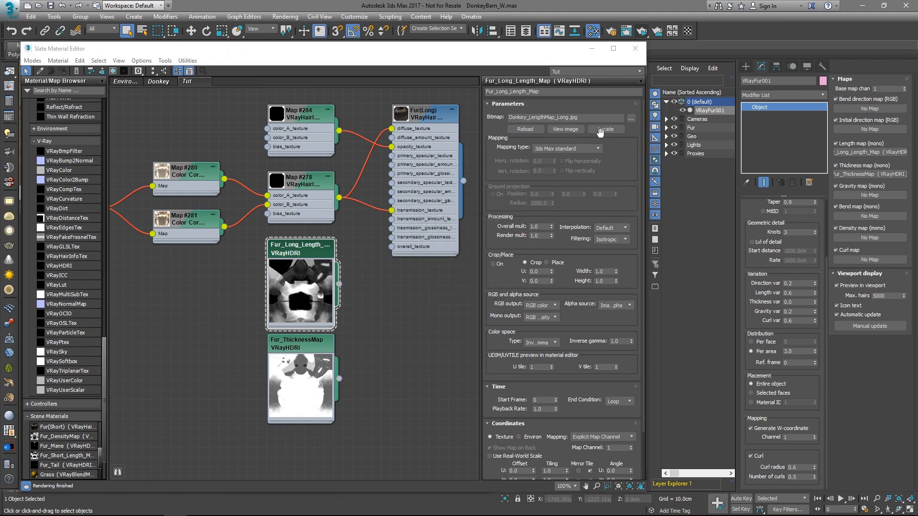
{"action": "left_click", "coordinate": [635, 49]}
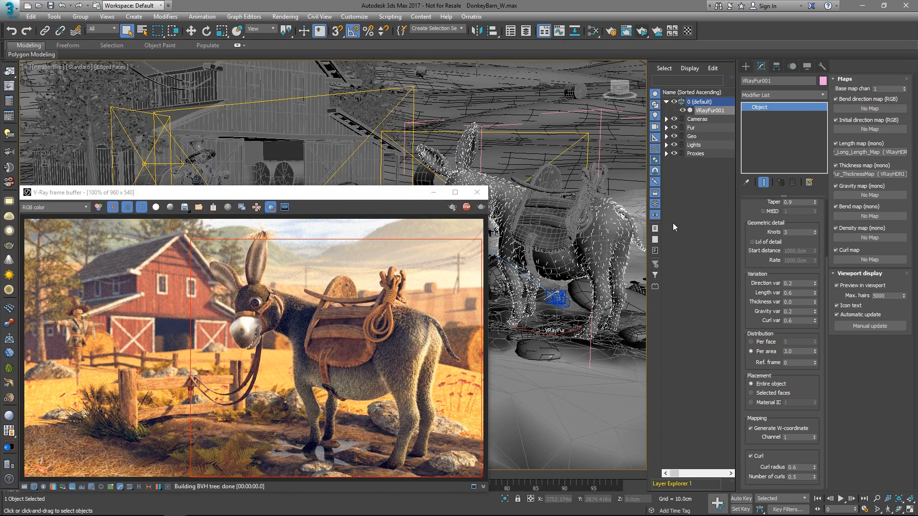
- Unhide the Donkey_Mane, Donkey_Tail and Grass fur objects and turn off region rendering
{"action": "left_click", "coordinate": [666, 128]}
{"action": "left_click", "coordinate": [684, 136]}
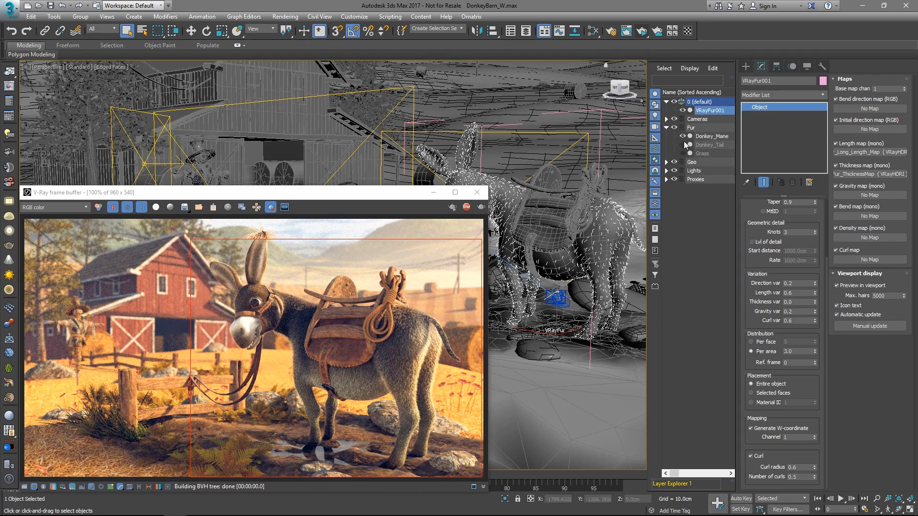
{"action": "left_click", "coordinate": [683, 145]}
{"action": "left_click", "coordinate": [682, 153]}
{"action": "left_click", "coordinate": [271, 207]}
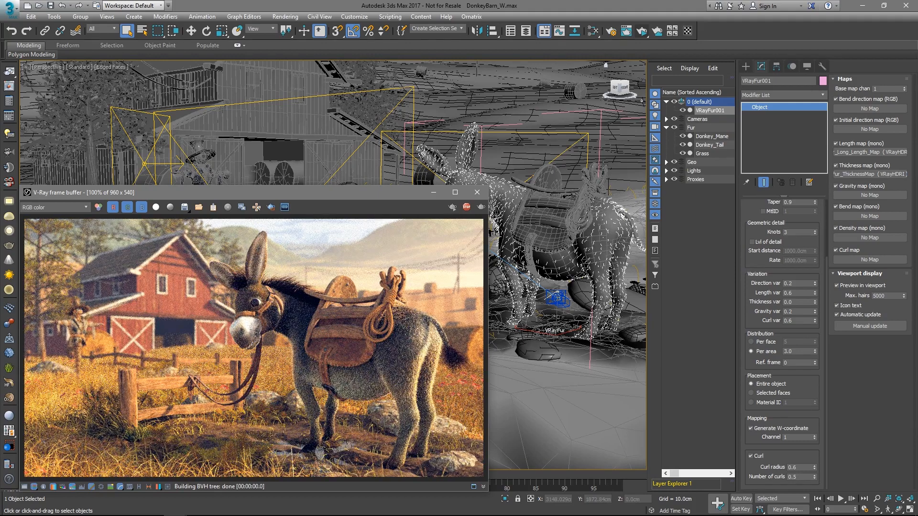
- Select the Grass fur object and enable its level of detail option
{"action": "left_click", "coordinate": [705, 155]}
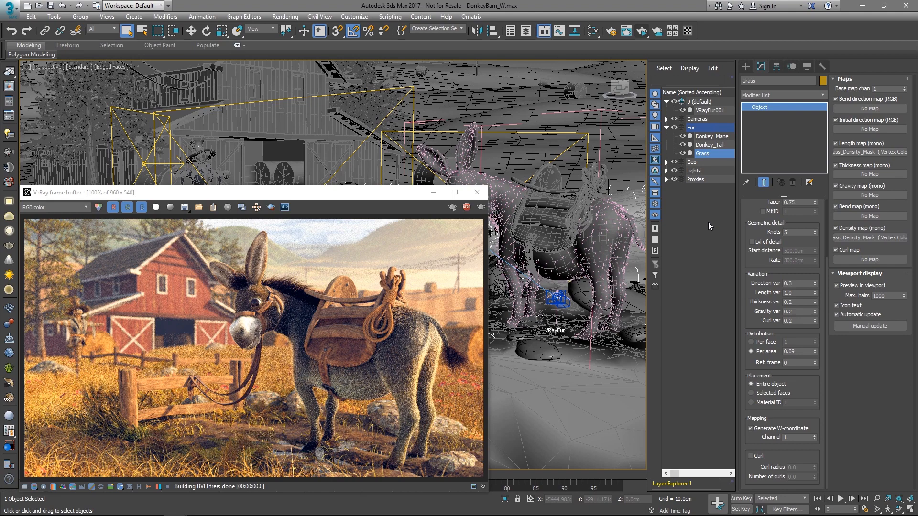
{"action": "left_click", "coordinate": [761, 244]}
{"action": "left_click", "coordinate": [759, 244]}
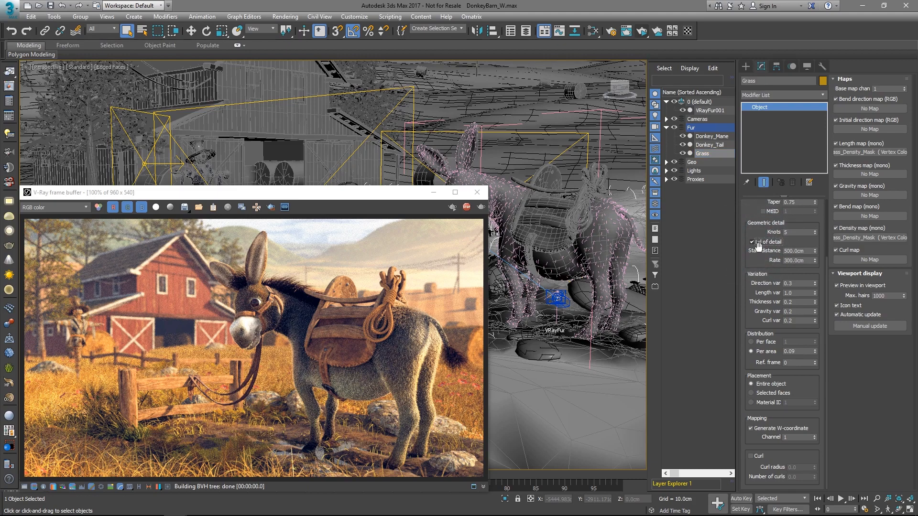